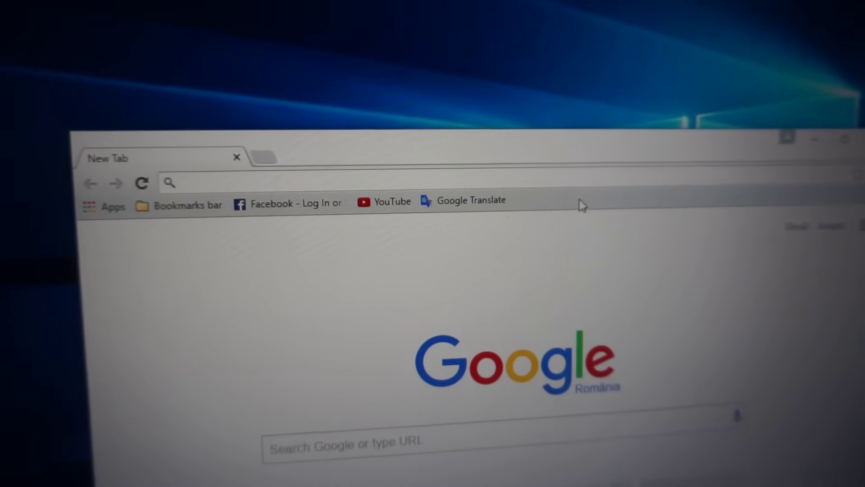
Open the Bookmark Manager from the bookmarks bar and show its Organise menu.
{"action": "right_click", "coordinate": [580, 206]}
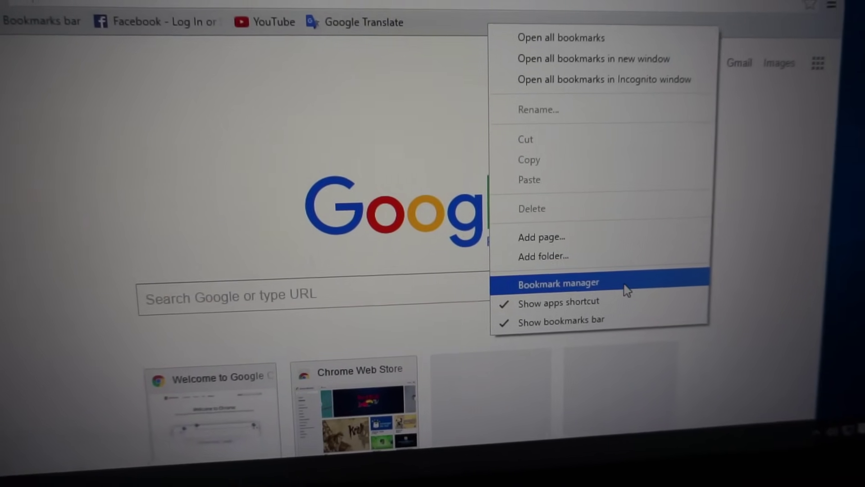
{"action": "left_click", "coordinate": [625, 287]}
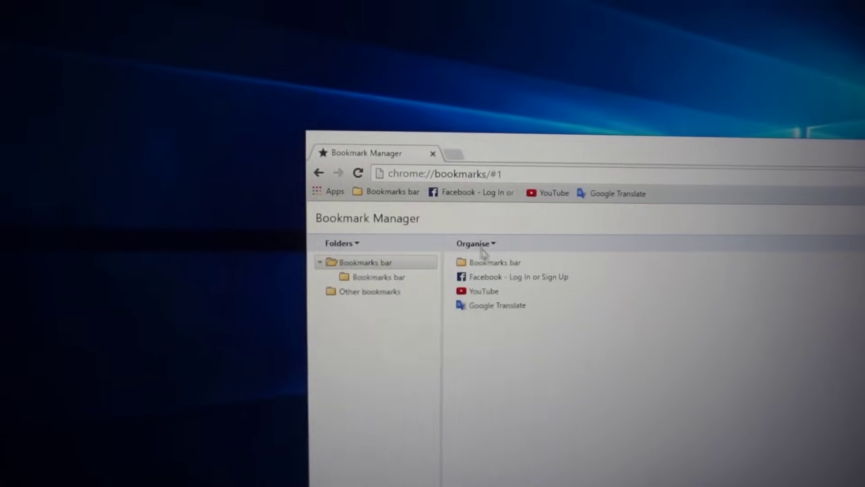
{"action": "left_click", "coordinate": [485, 244]}
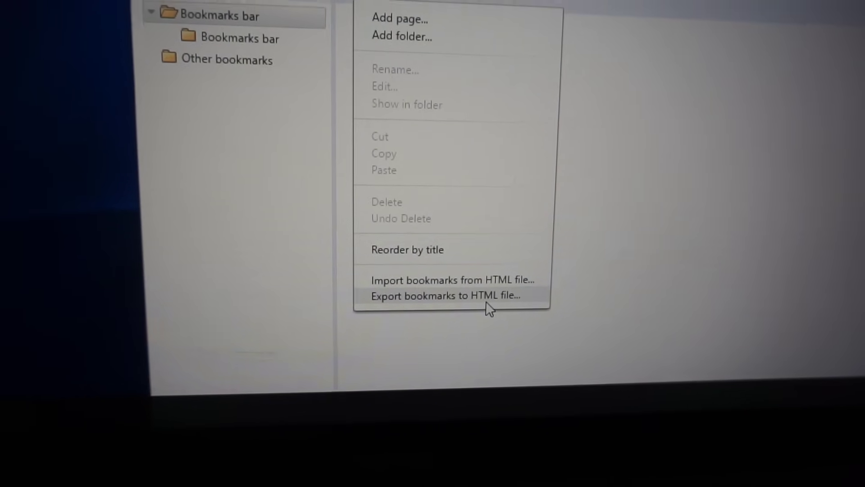
Export bookmarks as bookmarks_11_09_2017 in Documents, then close the old browser window.
{"action": "left_click", "coordinate": [477, 291]}
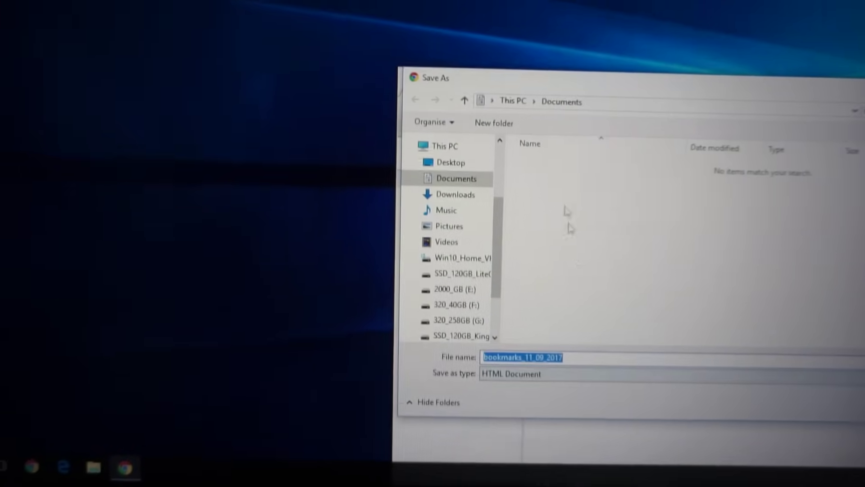
{"action": "left_click", "coordinate": [613, 184]}
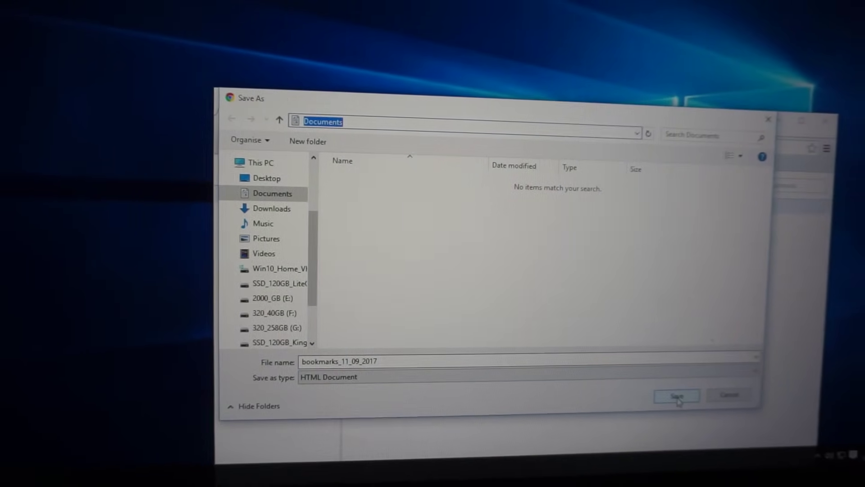
{"action": "left_click", "coordinate": [687, 398]}
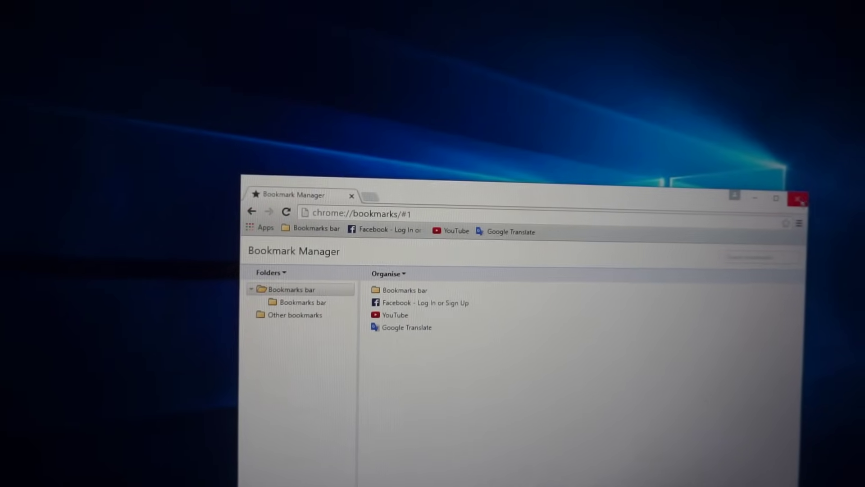
{"action": "left_click", "coordinate": [840, 126]}
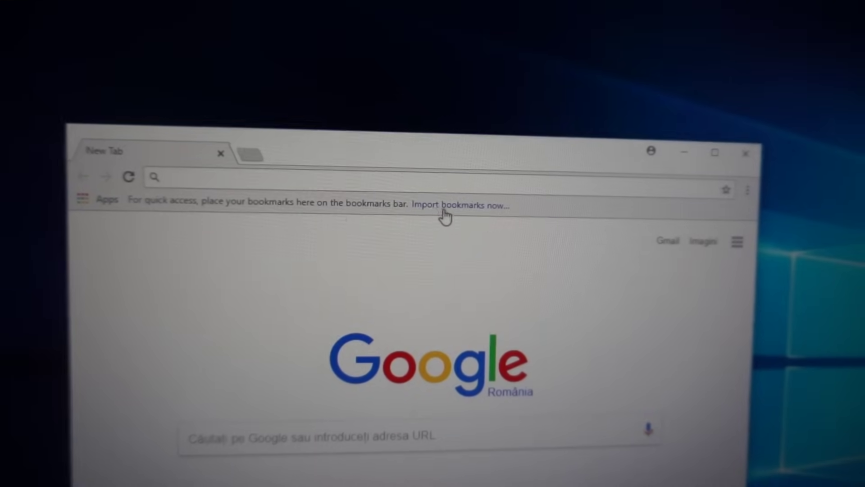
In the newer Chrome, start importing bookmarks and settings from the bookmarks bar.
{"action": "left_click", "coordinate": [454, 219]}
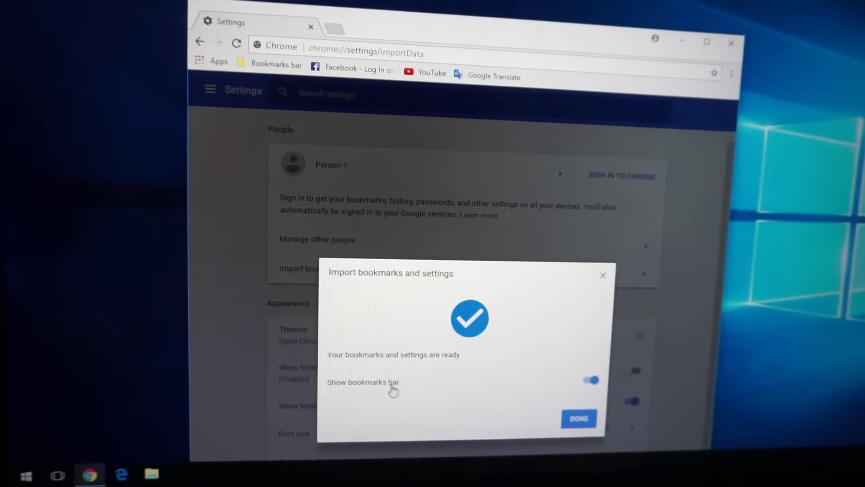
Toggle Show bookmarks bar off and on again, then dismiss the import confirmation.
{"action": "left_click", "coordinate": [578, 379]}
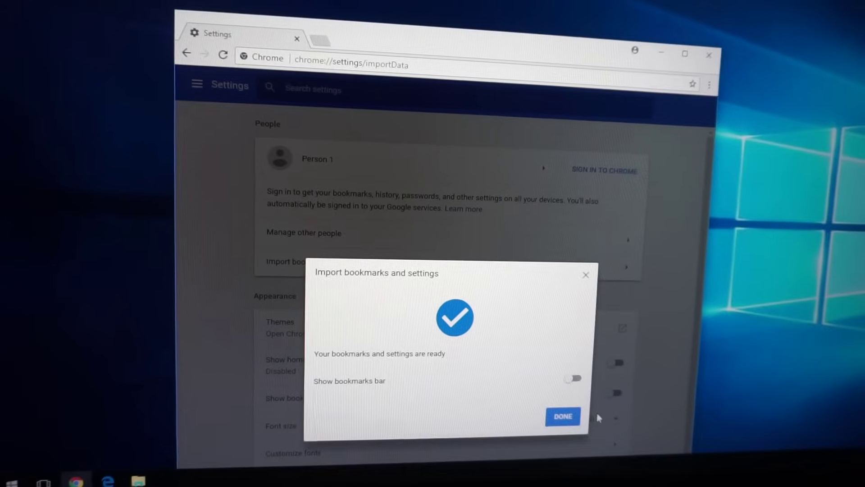
{"action": "left_click", "coordinate": [574, 378]}
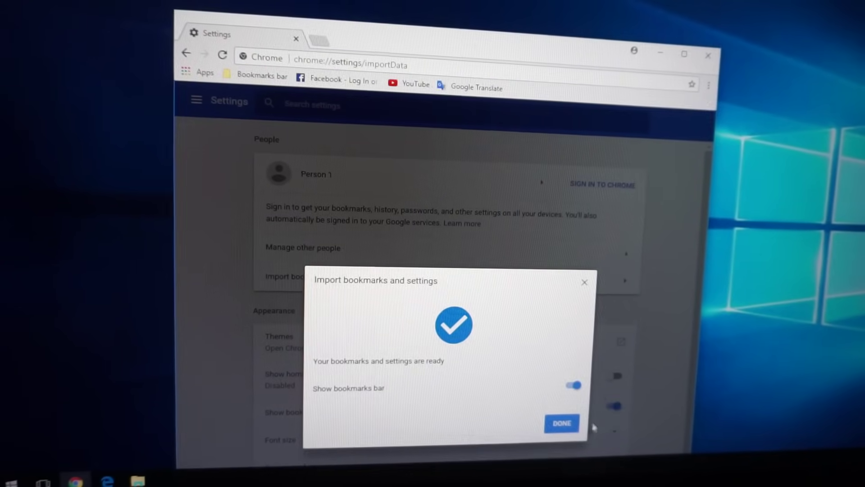
{"action": "left_click", "coordinate": [562, 423]}
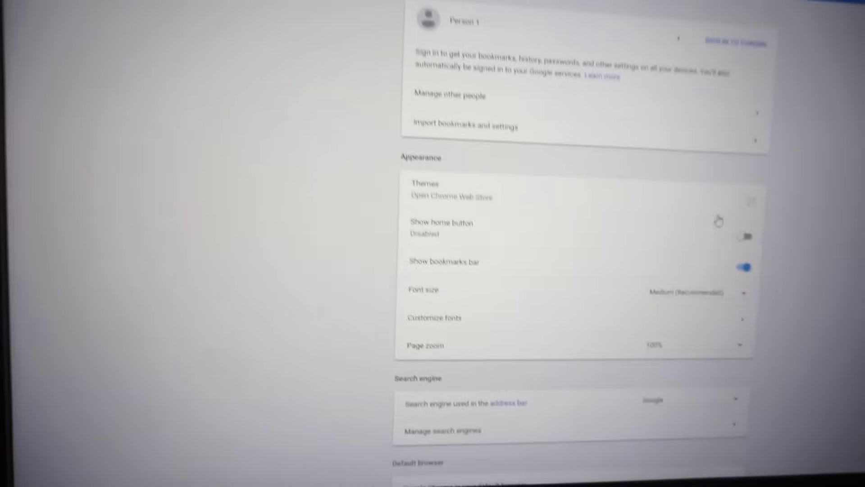